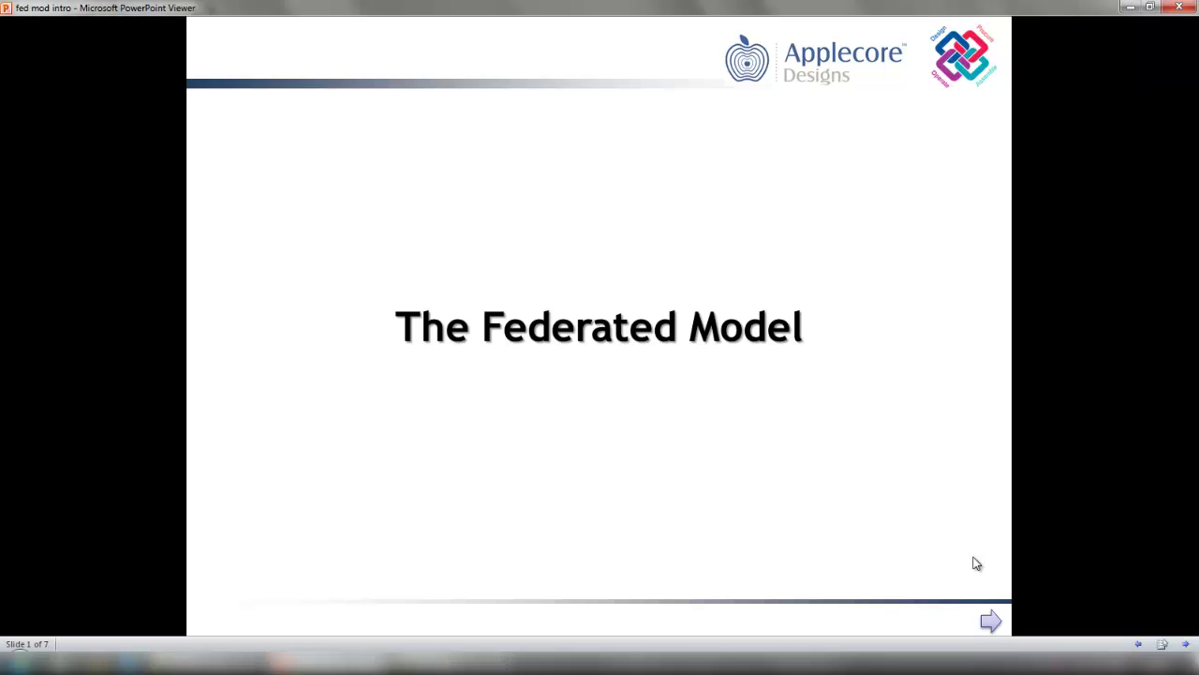
Show slide 2, 'Reference Model Concept', with its overlaid models and Benefits box.
left_click(974, 563)
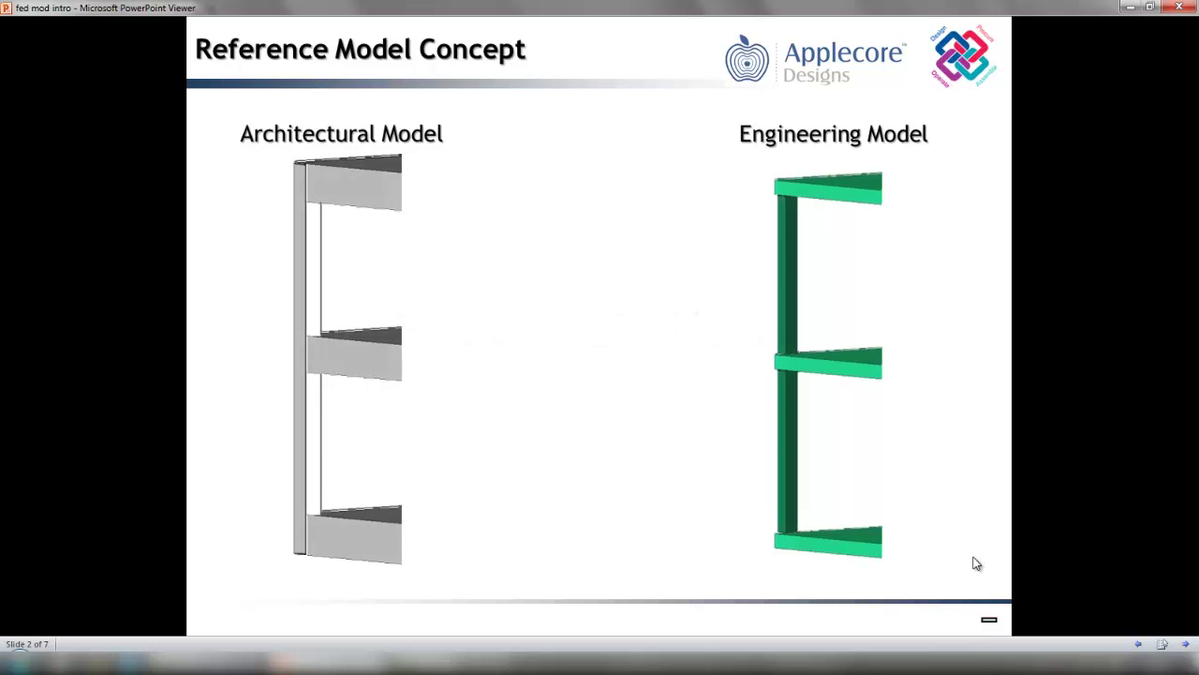
left_click(974, 563)
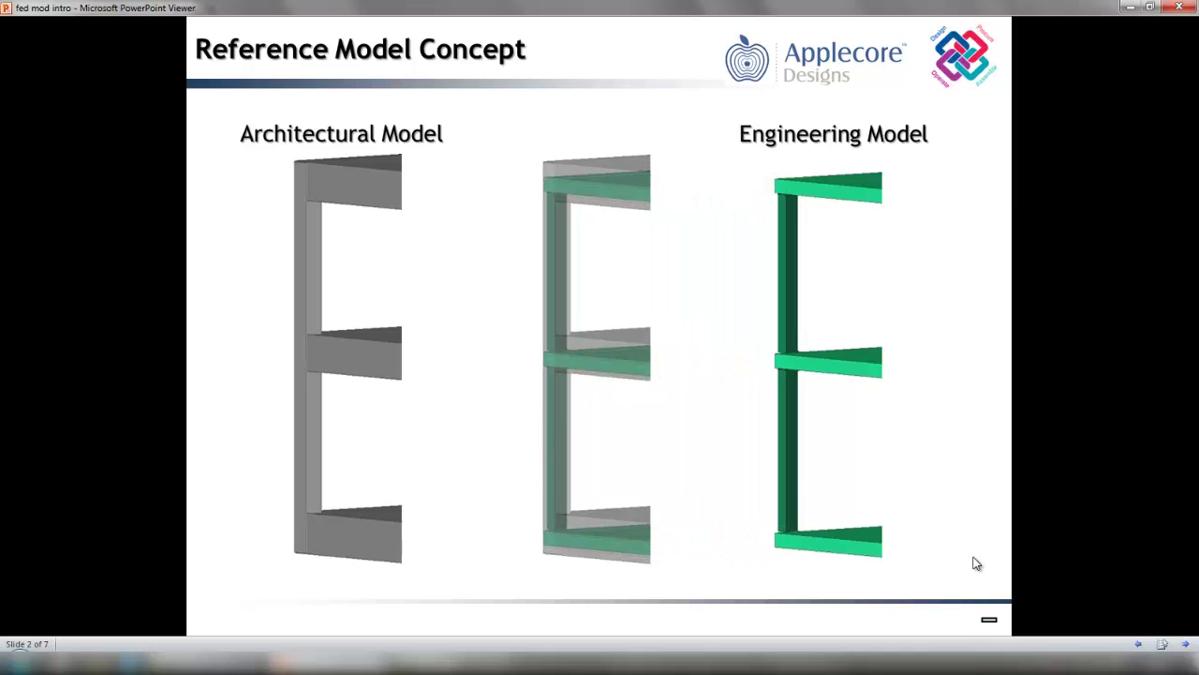
left_click(974, 563)
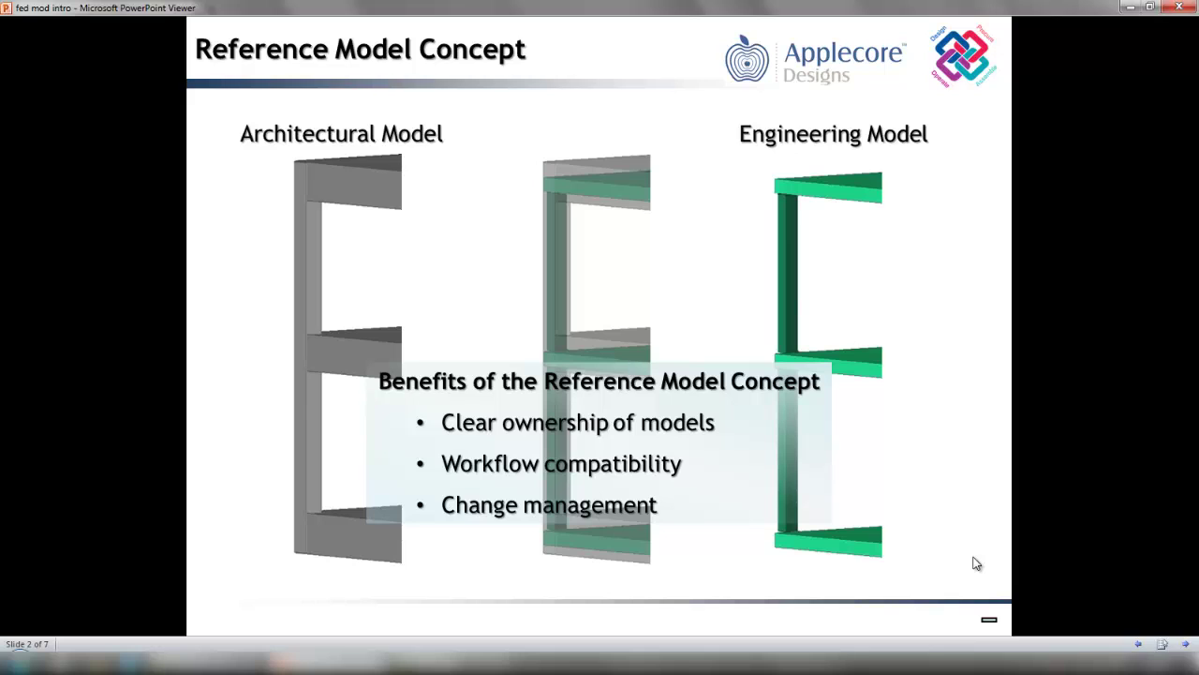
Advance to slide 3, 'Industry Foundation Classes (IFC)'.
left_click(828, 565)
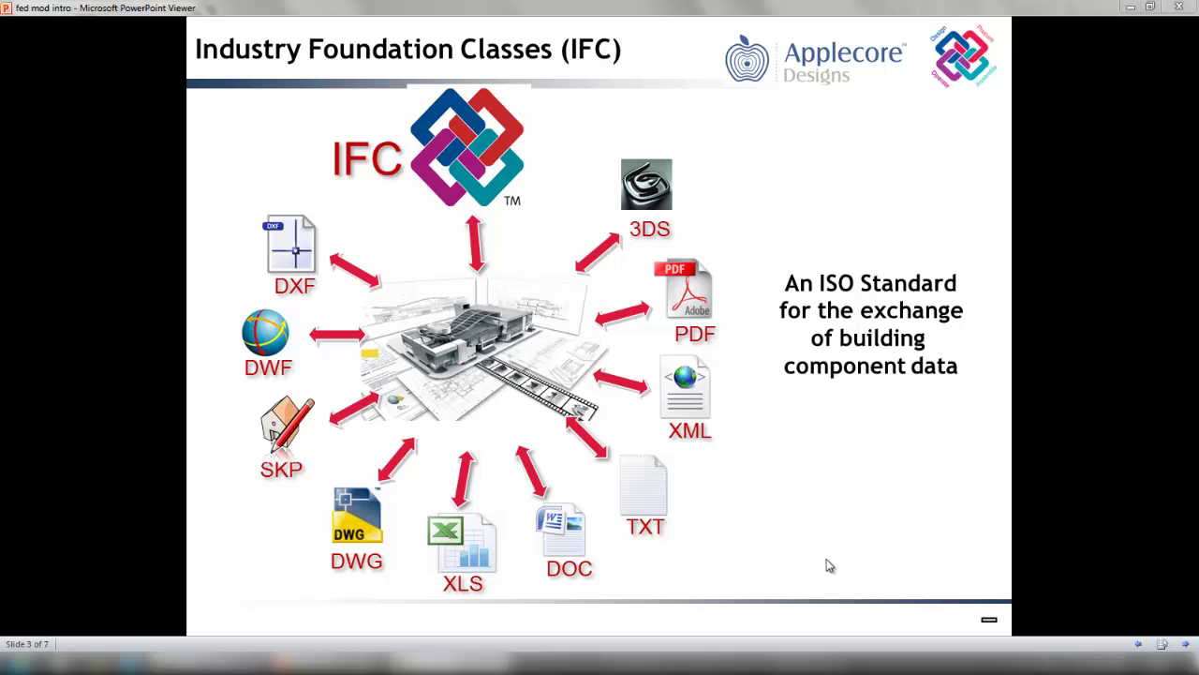
Show slide 4 with both the Architectural Model and Engineering Model images.
left_click(829, 566)
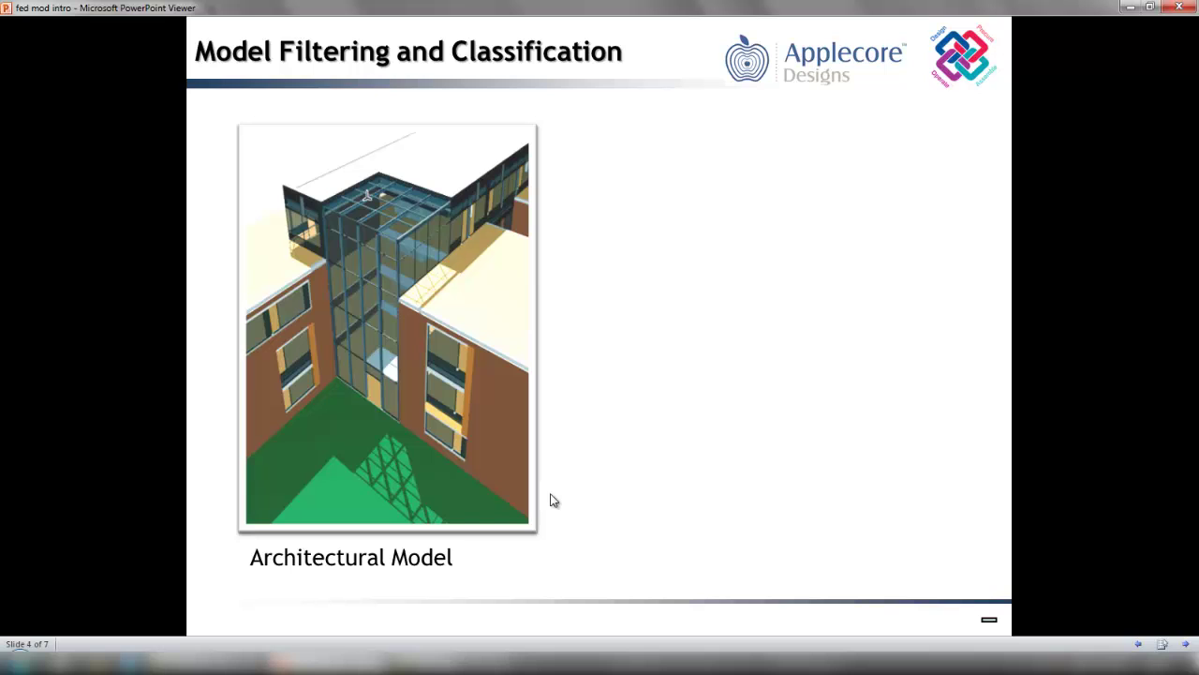
left_click(553, 501)
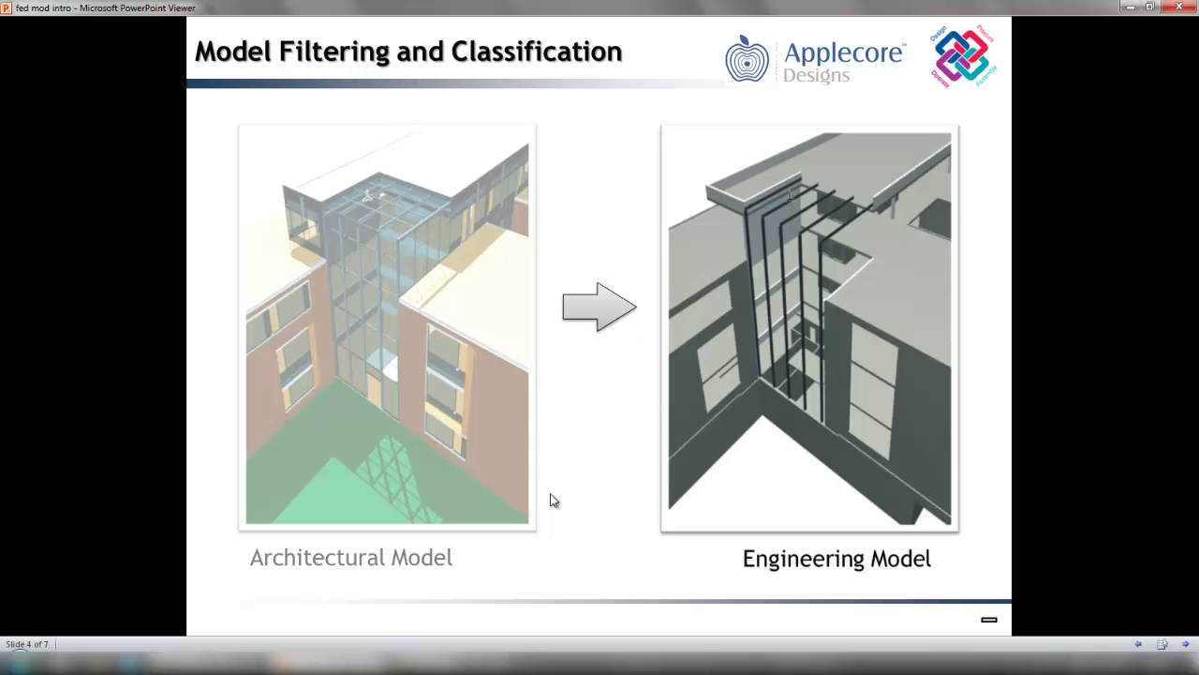
Show slide 5 with the IFC Model 2 cube, arrows and New/Deleted/Modified beams.
left_click(474, 618)
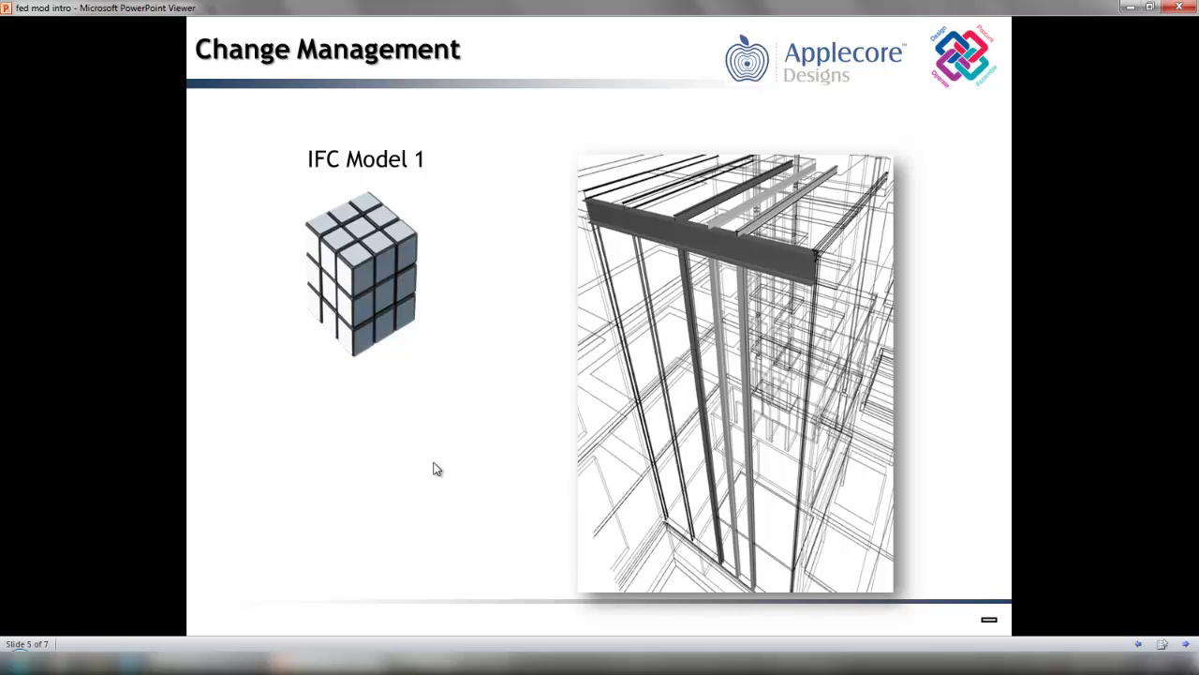
left_click(433, 468)
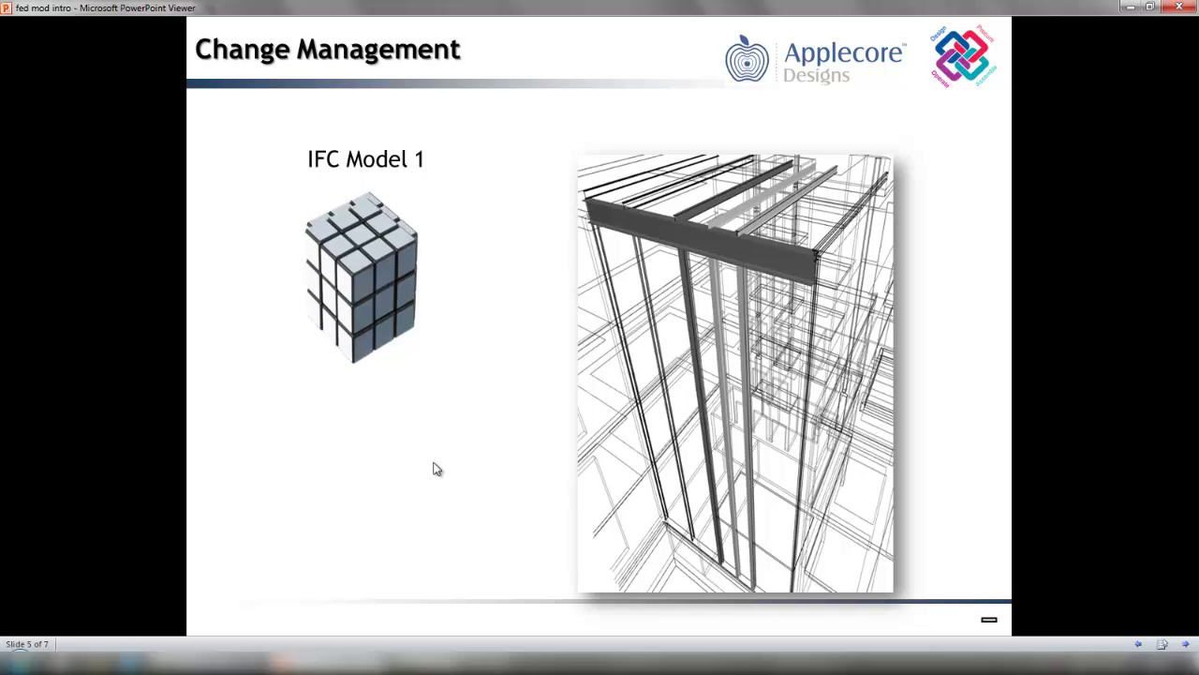
left_click(434, 468)
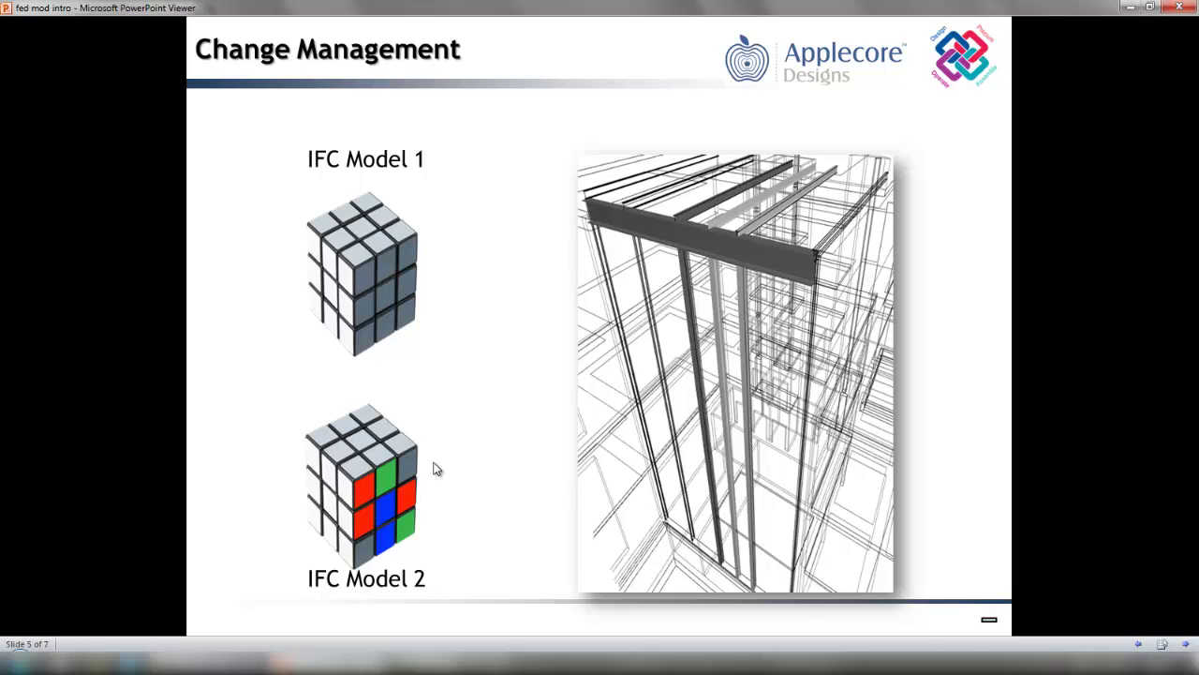
left_click(434, 468)
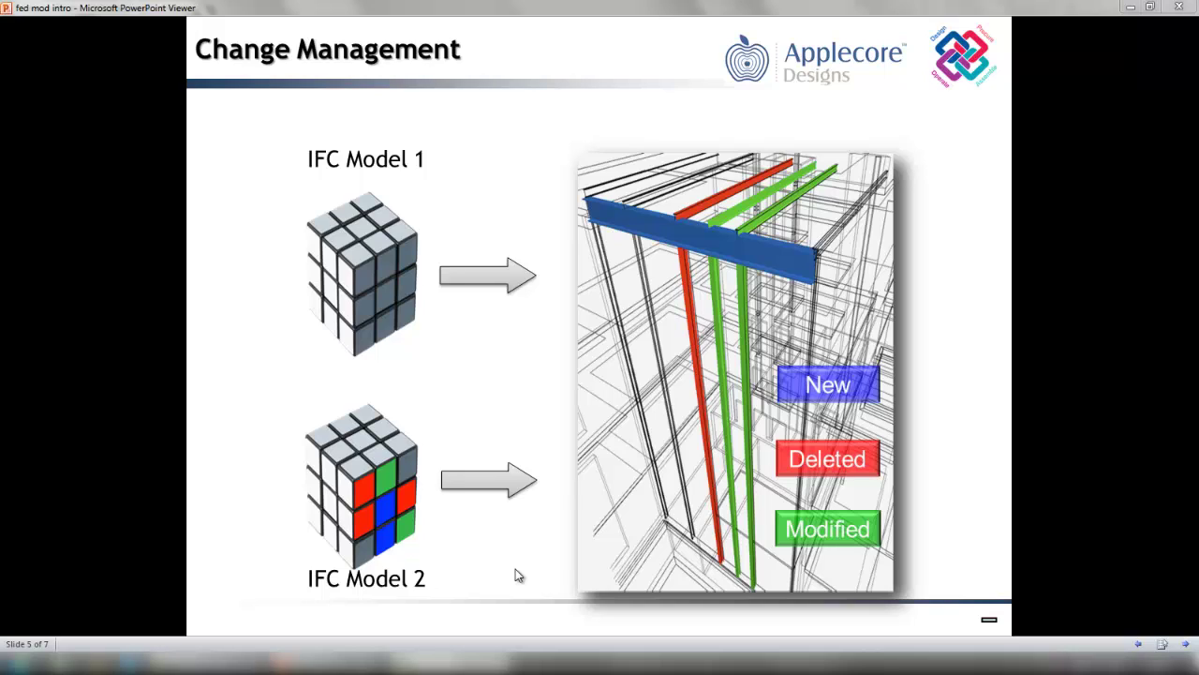
Show slide 6, 'Example', with harbour, waterfront, wood-clad and balcony photos.
left_click(453, 461)
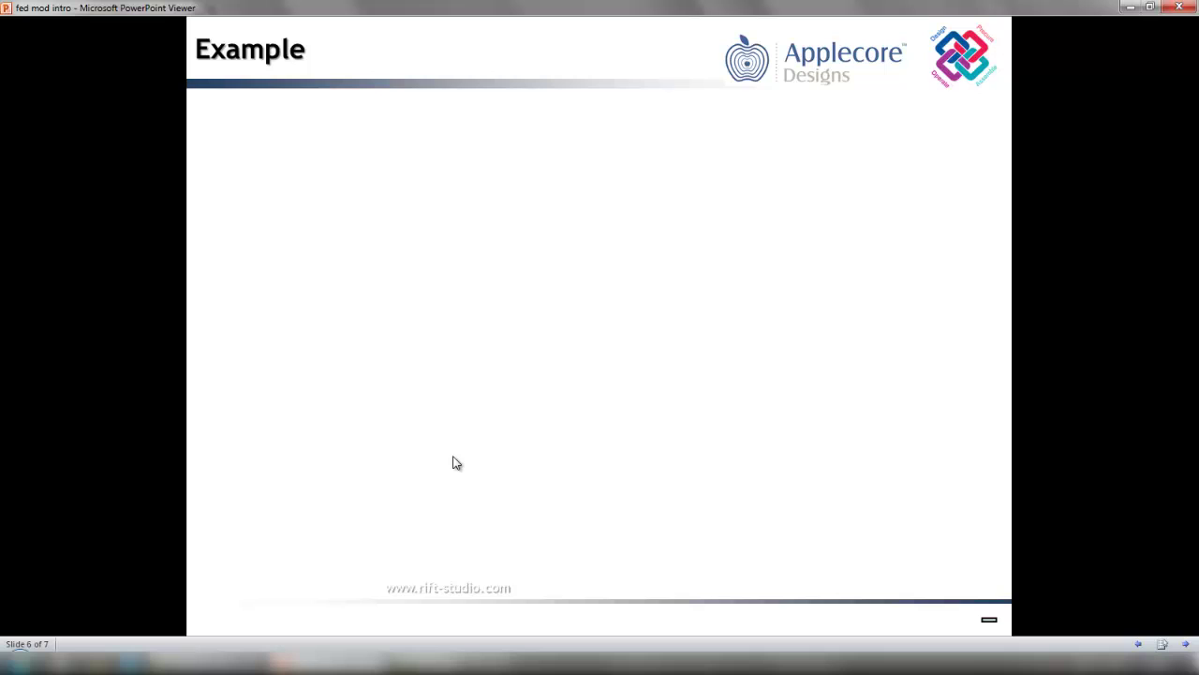
left_click(455, 463)
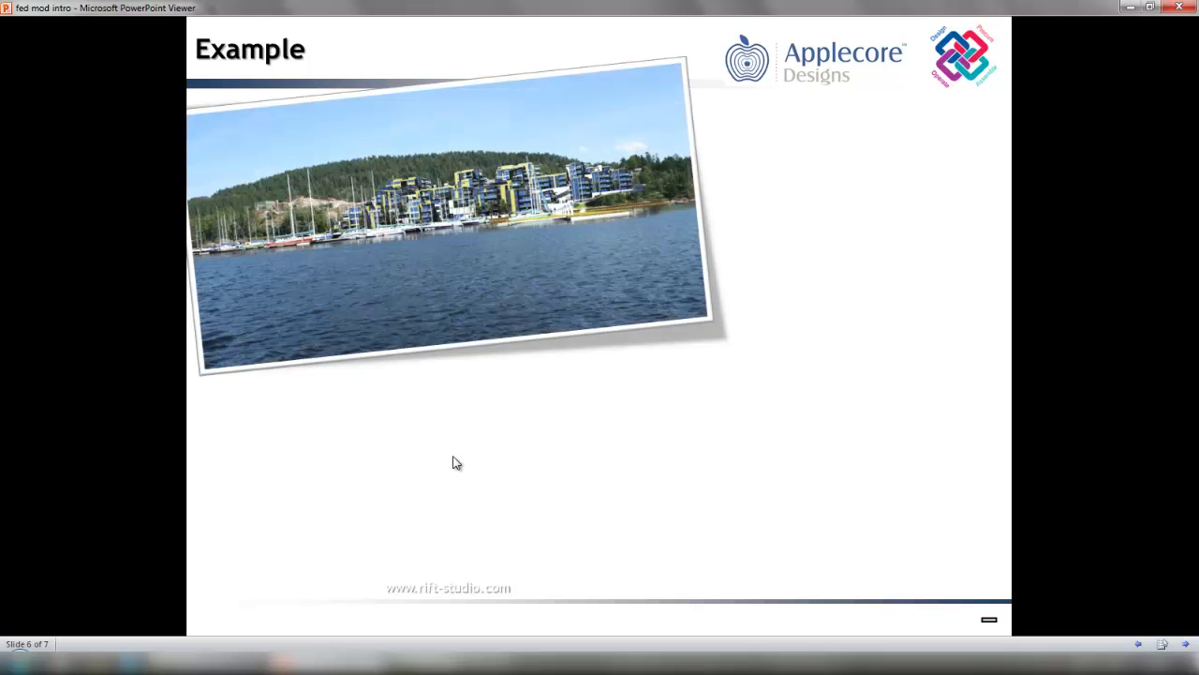
left_click(455, 463)
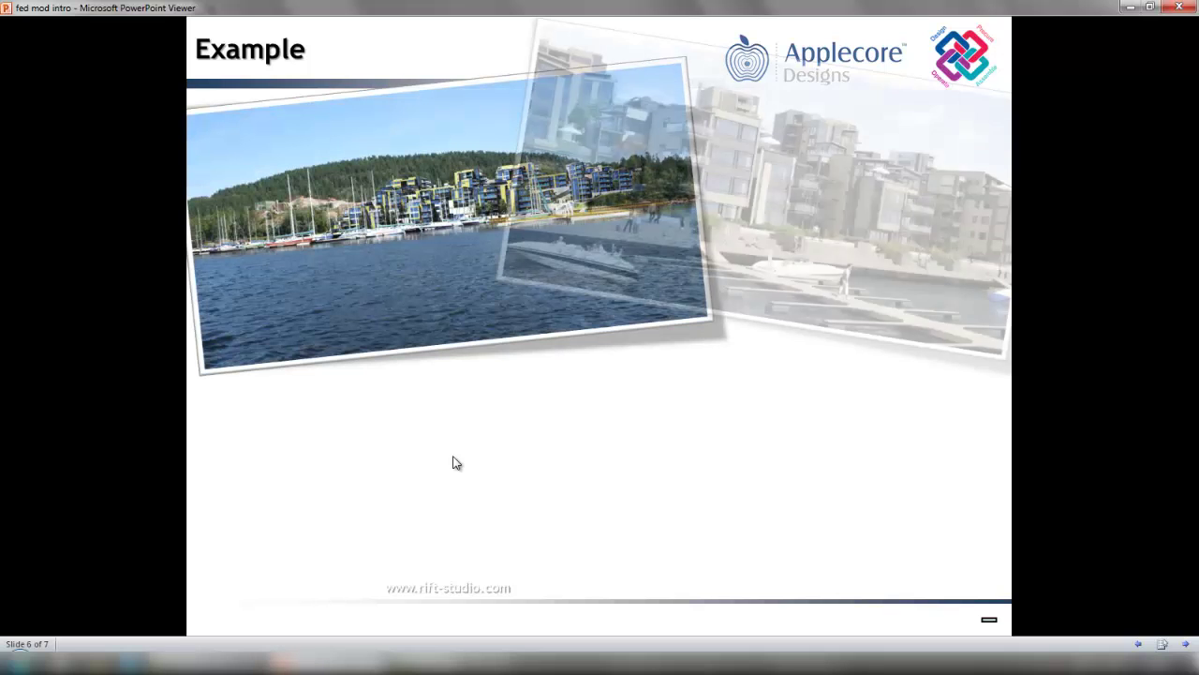
left_click(455, 462)
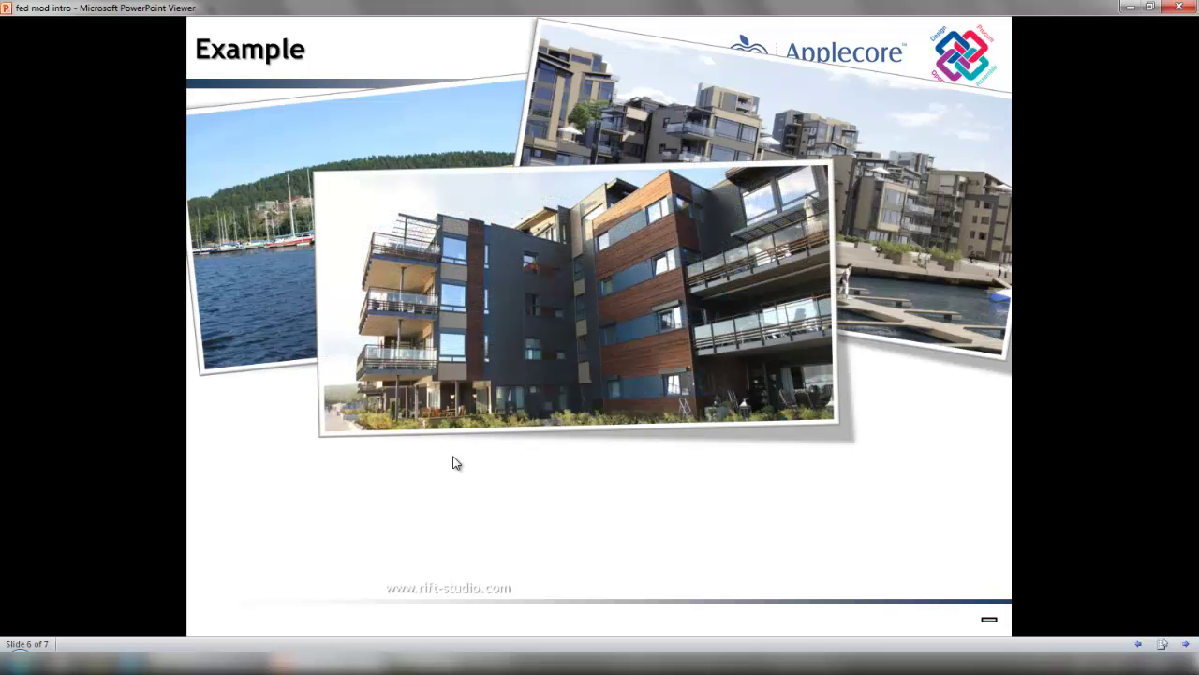
left_click(455, 463)
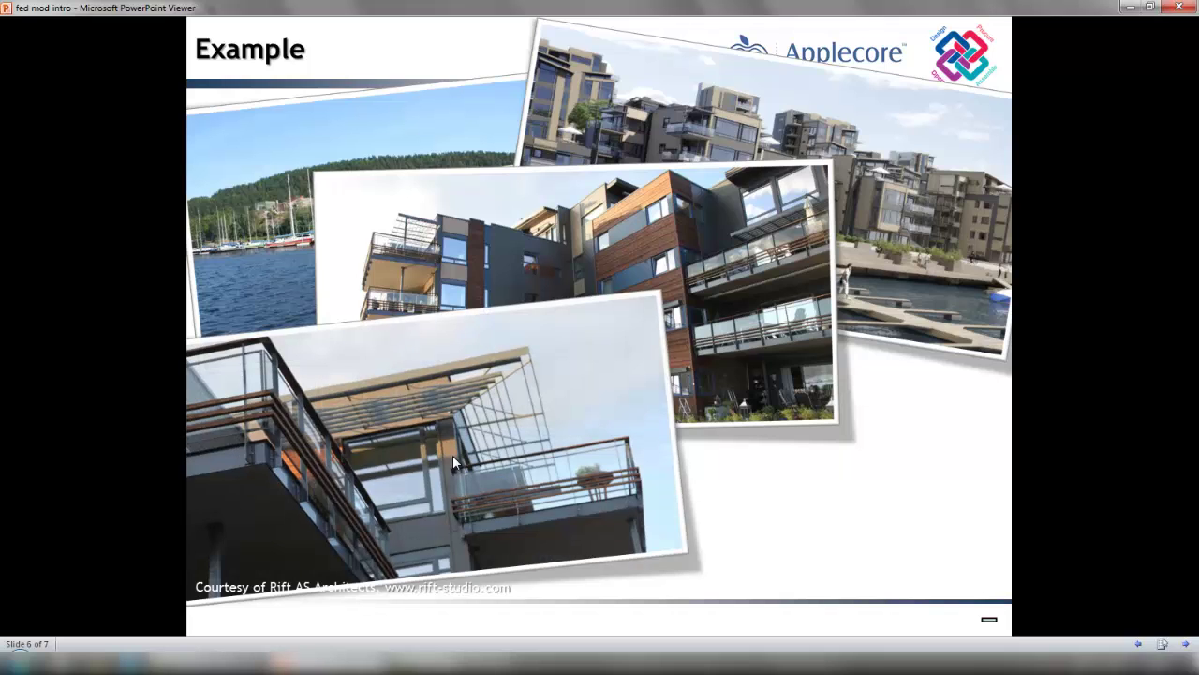
left_click(453, 454)
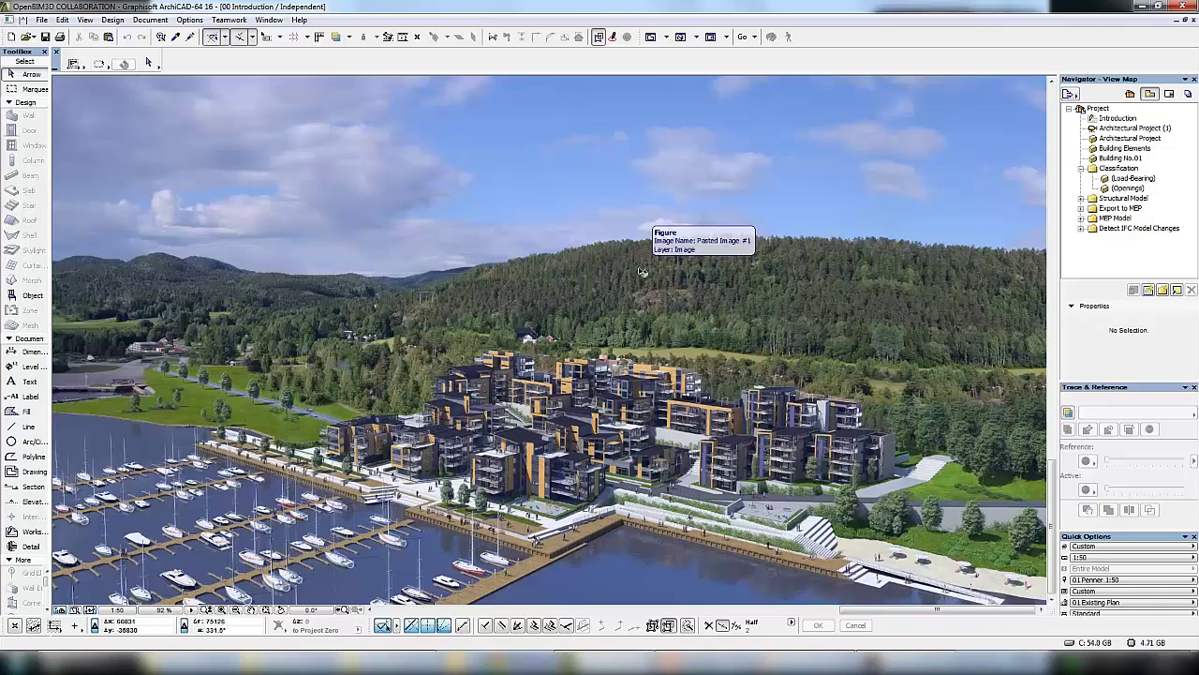
Open Building Elements, then the Building No.01 view from the Navigator View Map.
double_click(1130, 148)
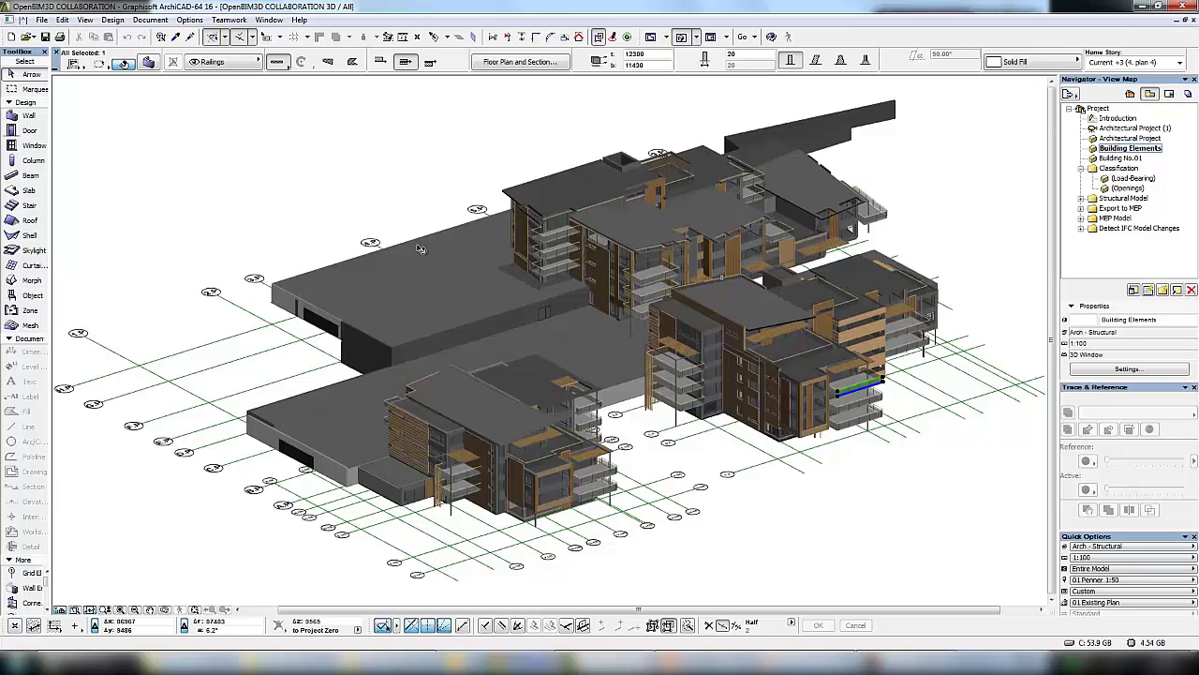
double_click(1121, 158)
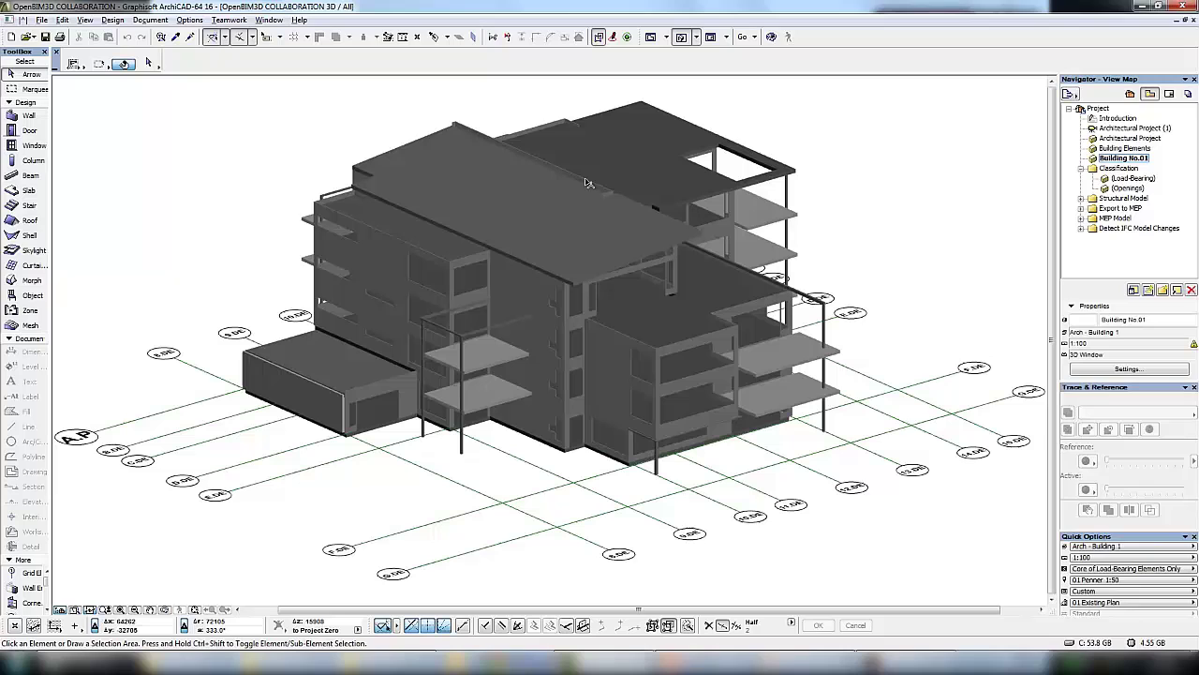
Save the 3D model as IFC 2x3 with the 'Data Exchange with Tekla Structures' translator.
left_click(37, 19)
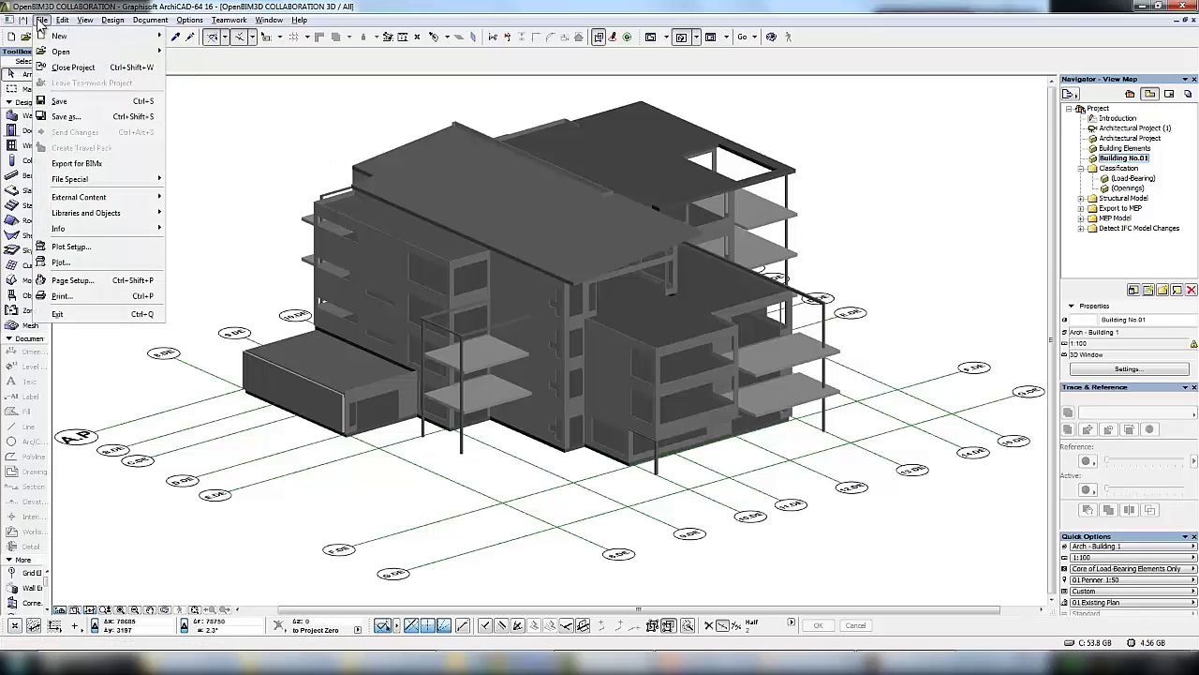
left_click(89, 116)
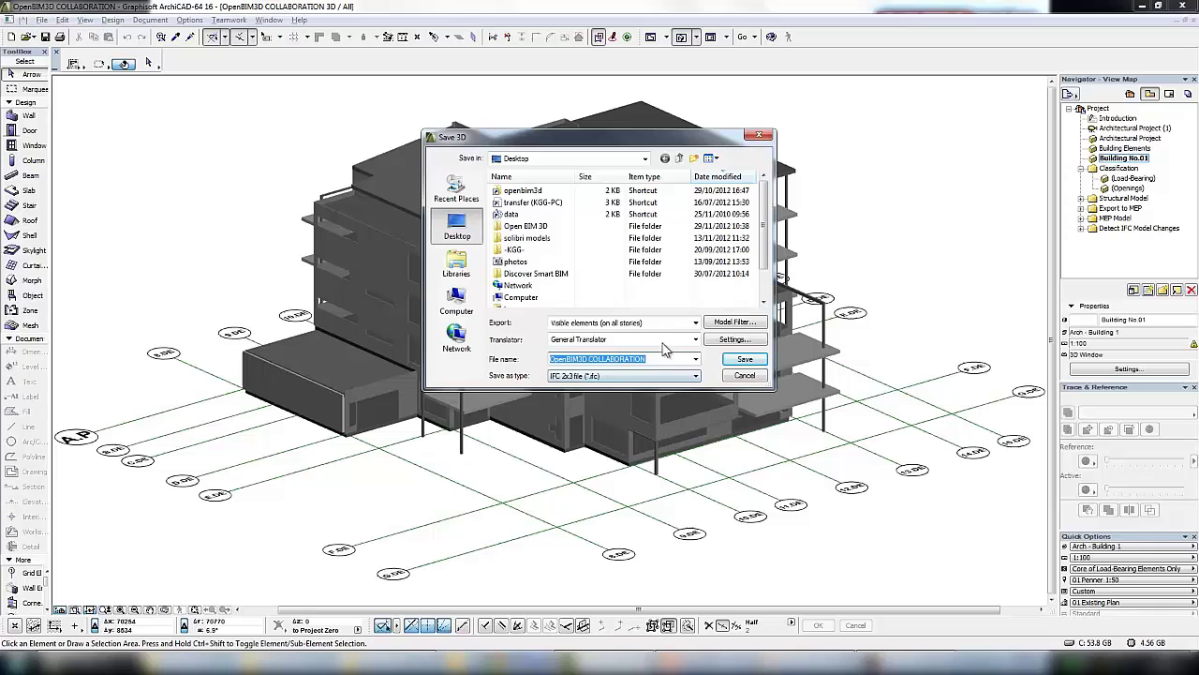
left_click(636, 339)
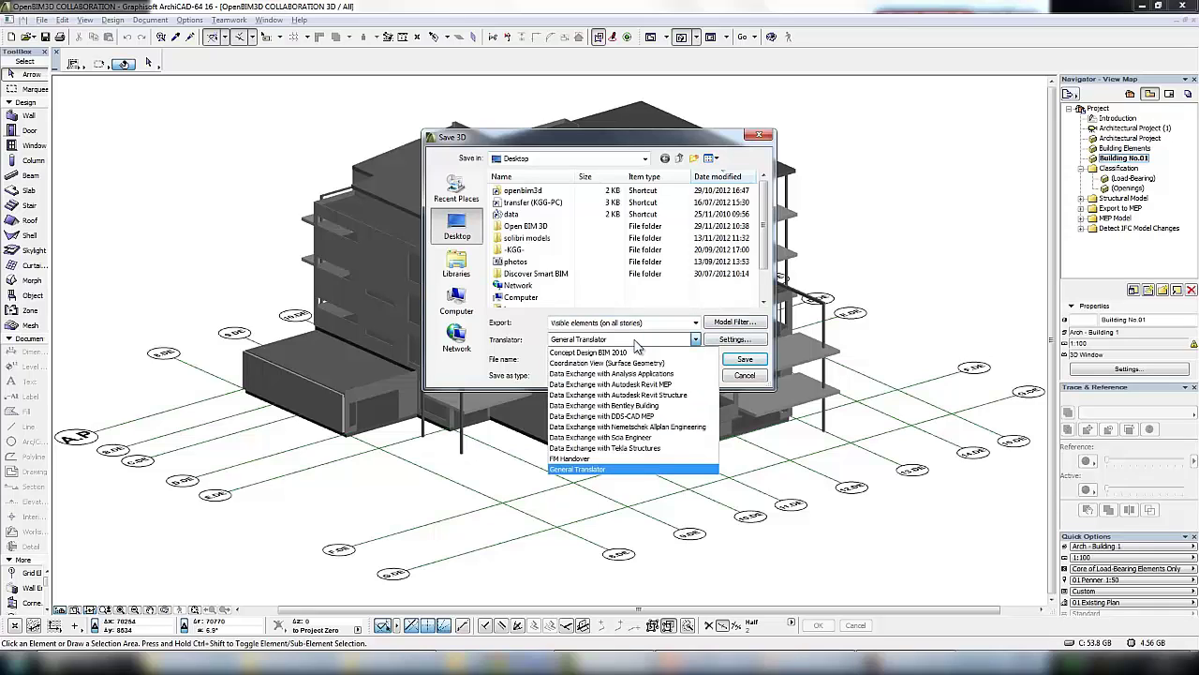
left_click(639, 448)
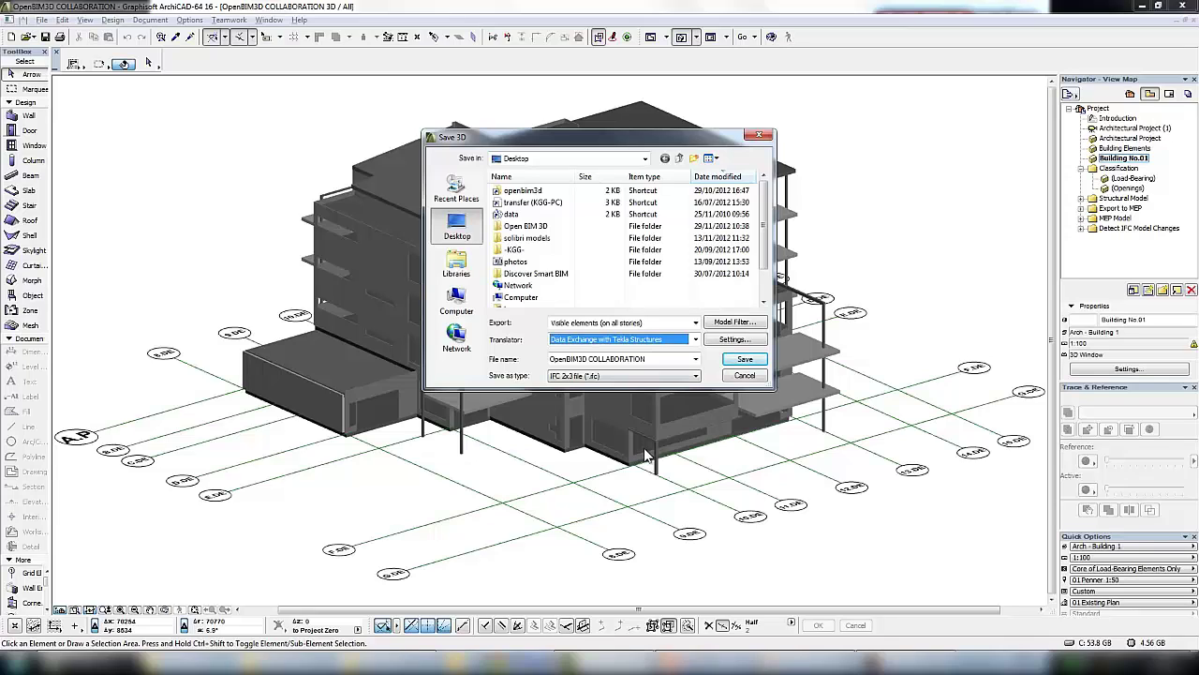
left_click(665, 342)
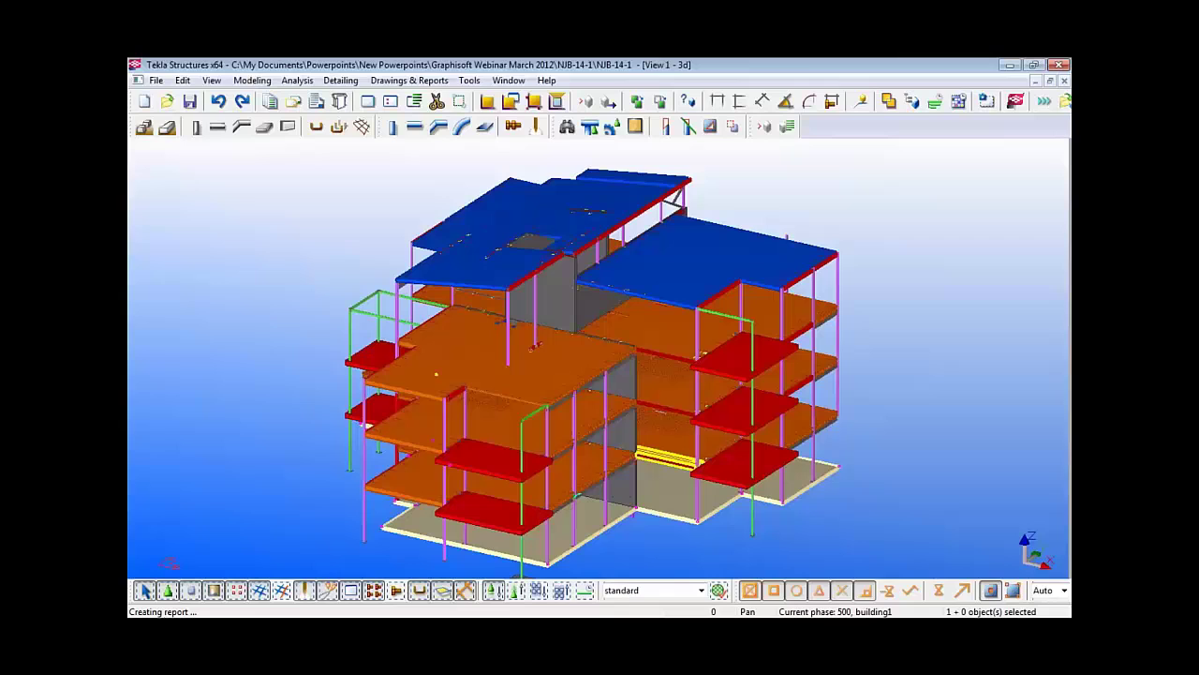
Review the Import/Export options in Tekla Structures' File menu.
left_click(157, 79)
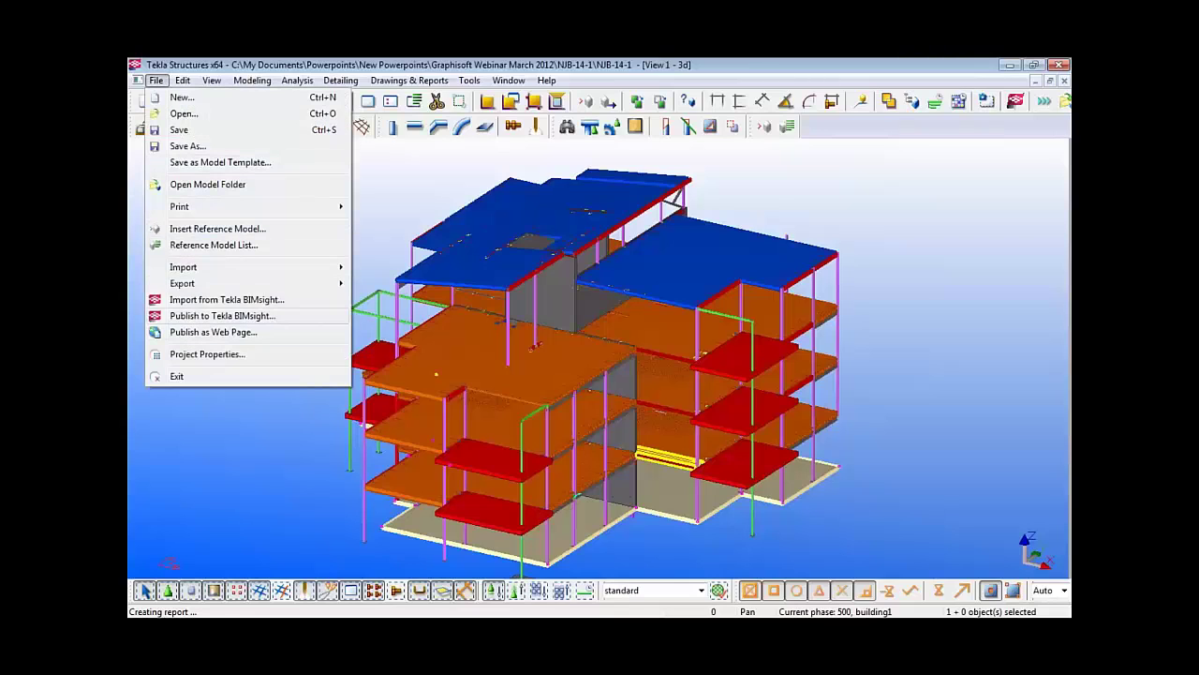
mouse_move(243, 283)
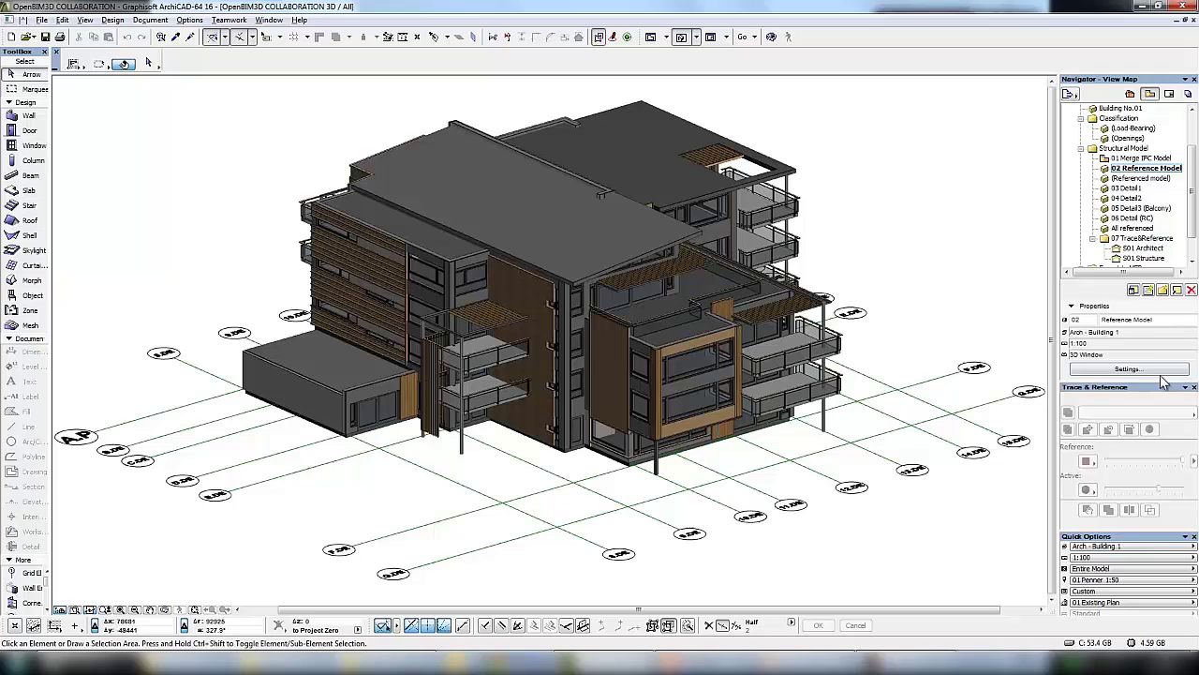
Open the All referenced 3D view, then the S01 Architect section view.
double_click(1158, 178)
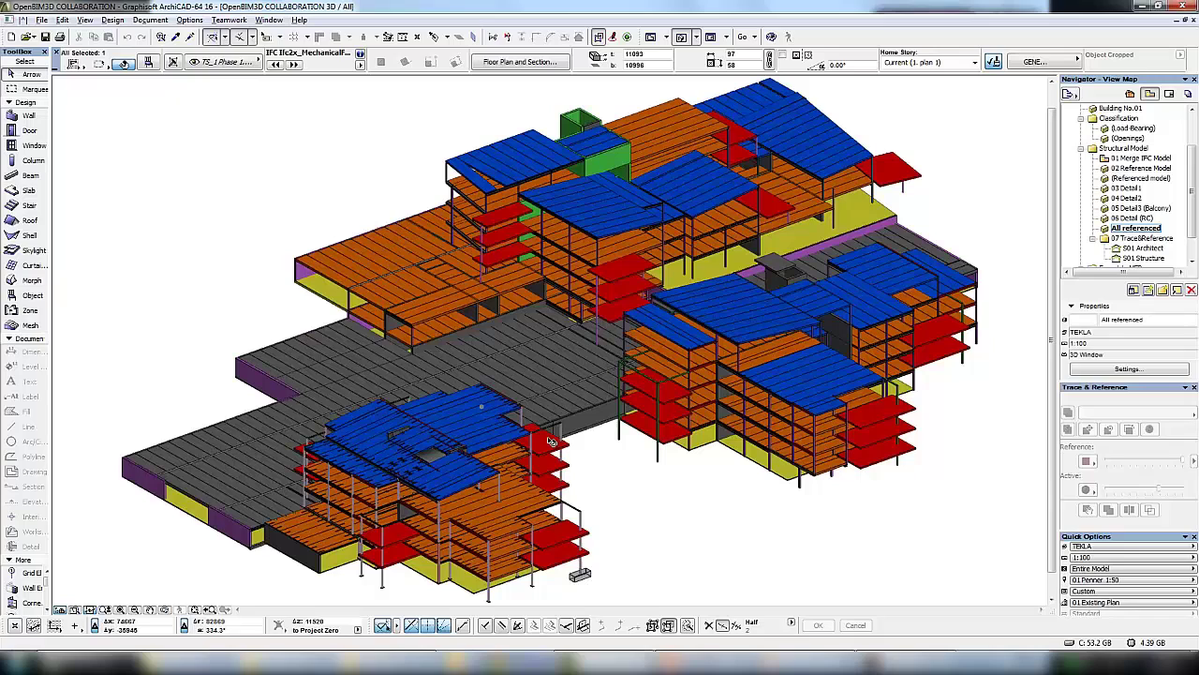
scroll(1164, 217, "down", 1)
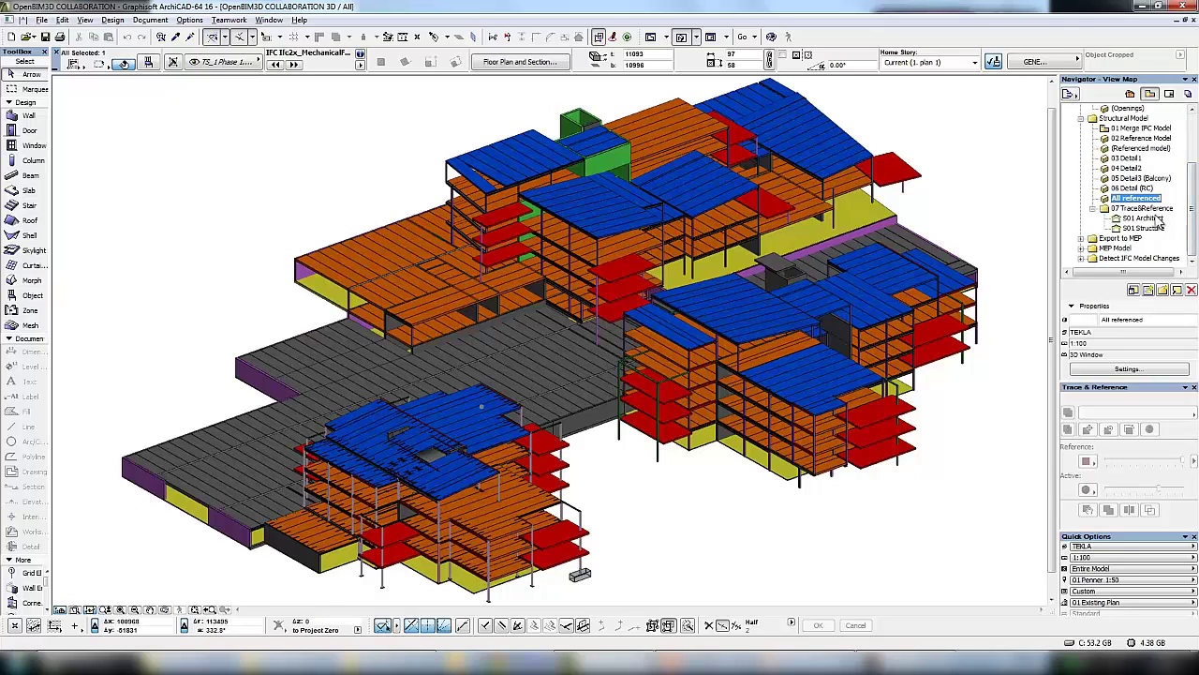
double_click(1158, 219)
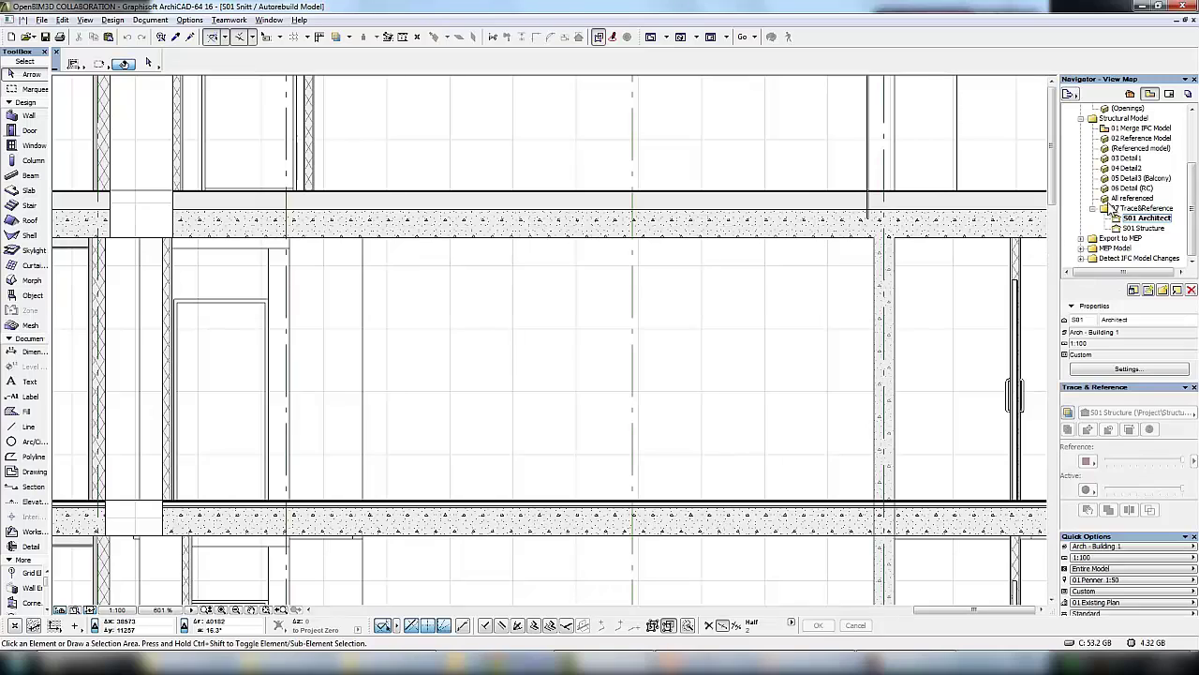
Open the S01 Structure section, then return to the S01 Architect section.
double_click(1158, 230)
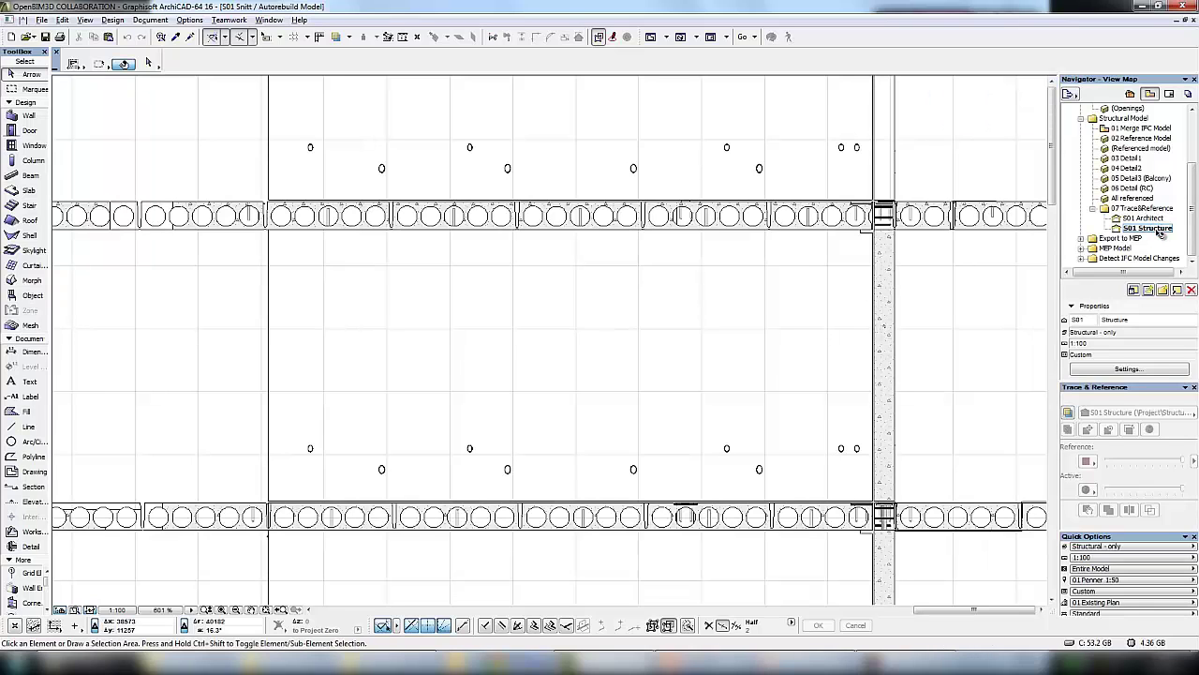
double_click(1147, 217)
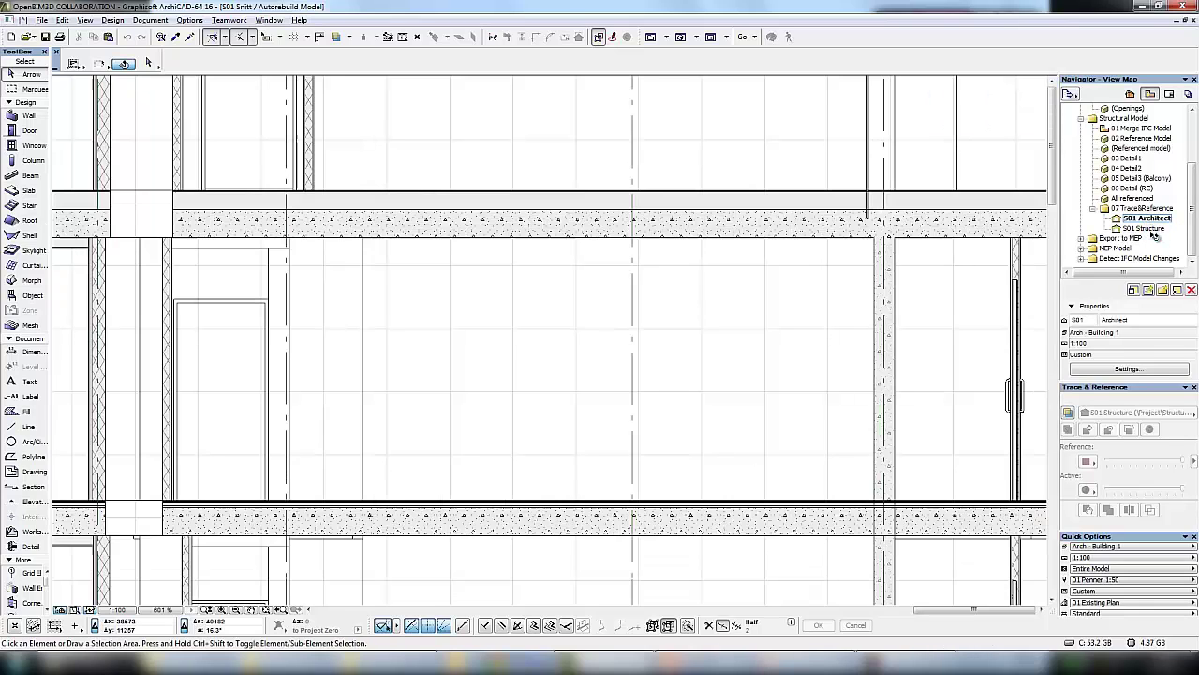
Assign S01 Structure as the trace reference for the S01 Architect section and adjust its display.
right_click(1146, 228)
left_click(1091, 336)
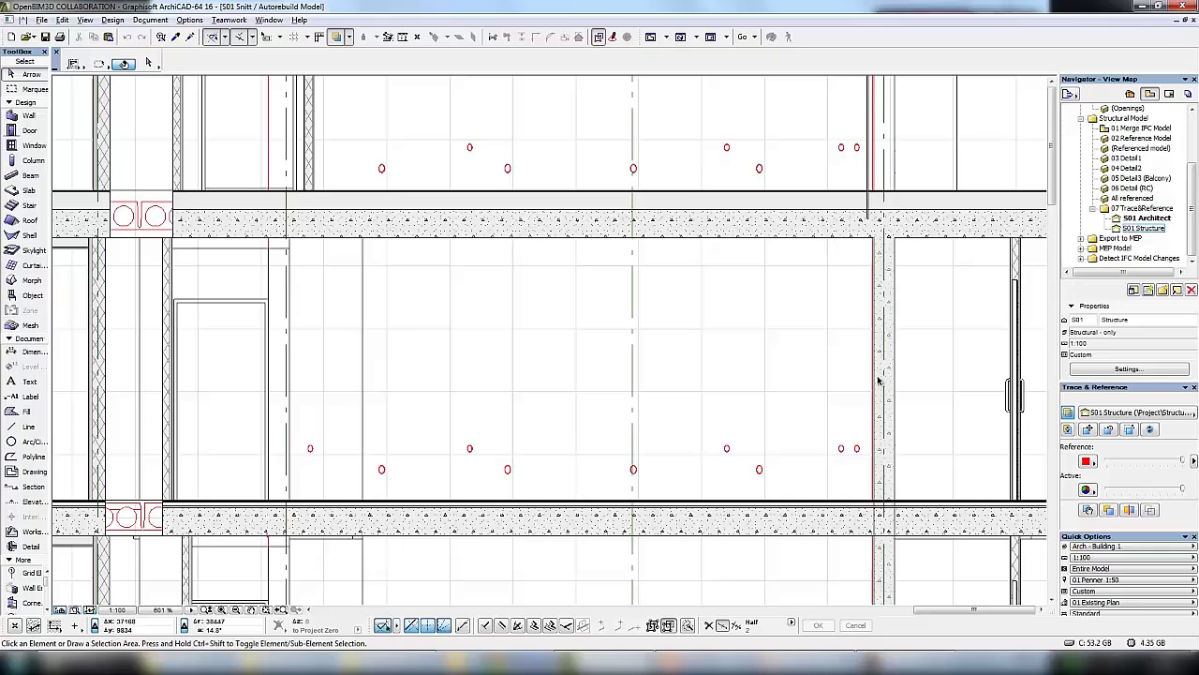
scroll(876, 328, "up", 10)
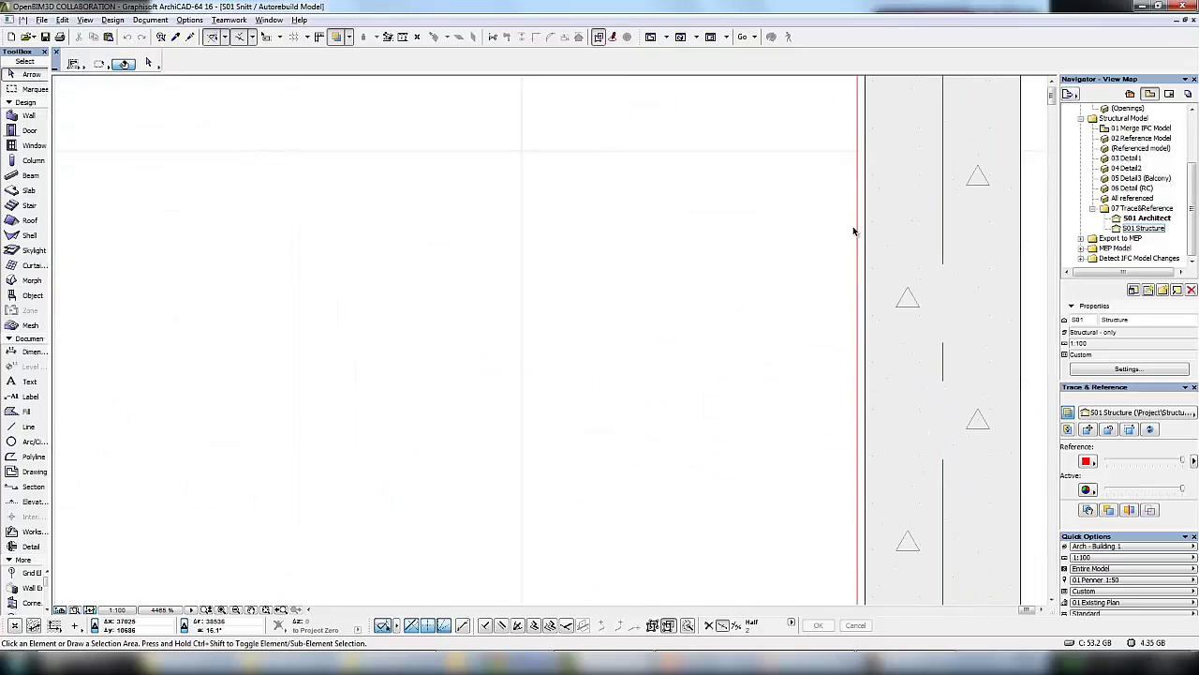
scroll(826, 325, "down", 4)
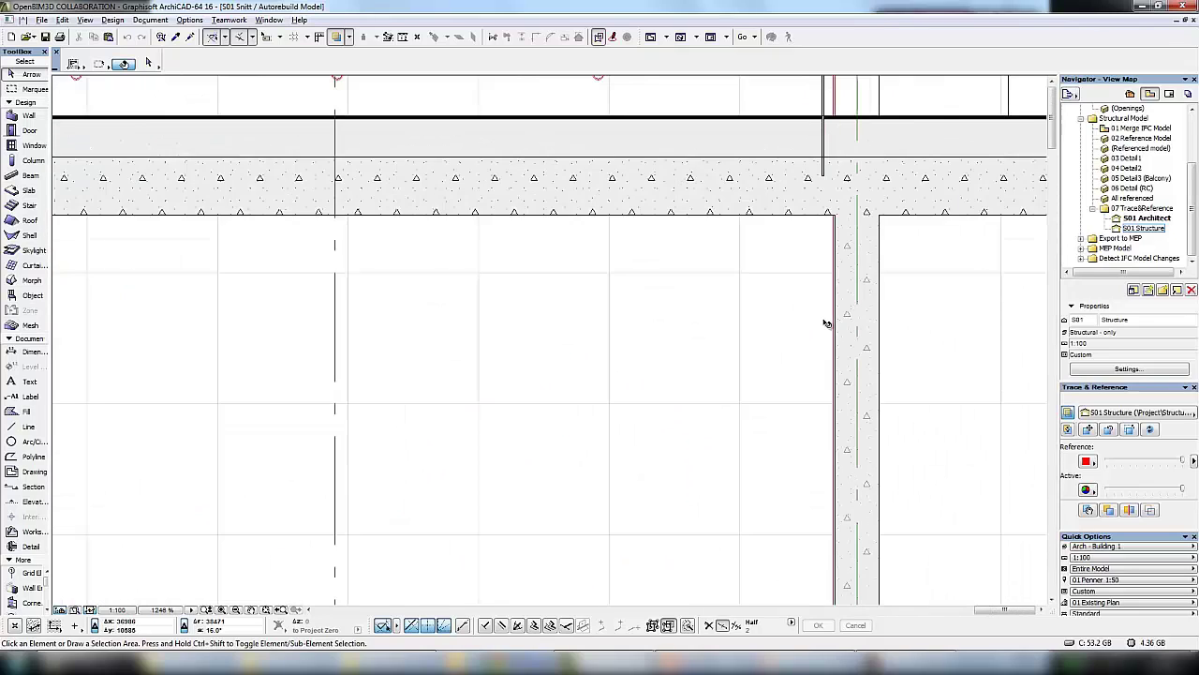
scroll(826, 325, "down", 2)
middle_click_drag(771, 318, 814, 258)
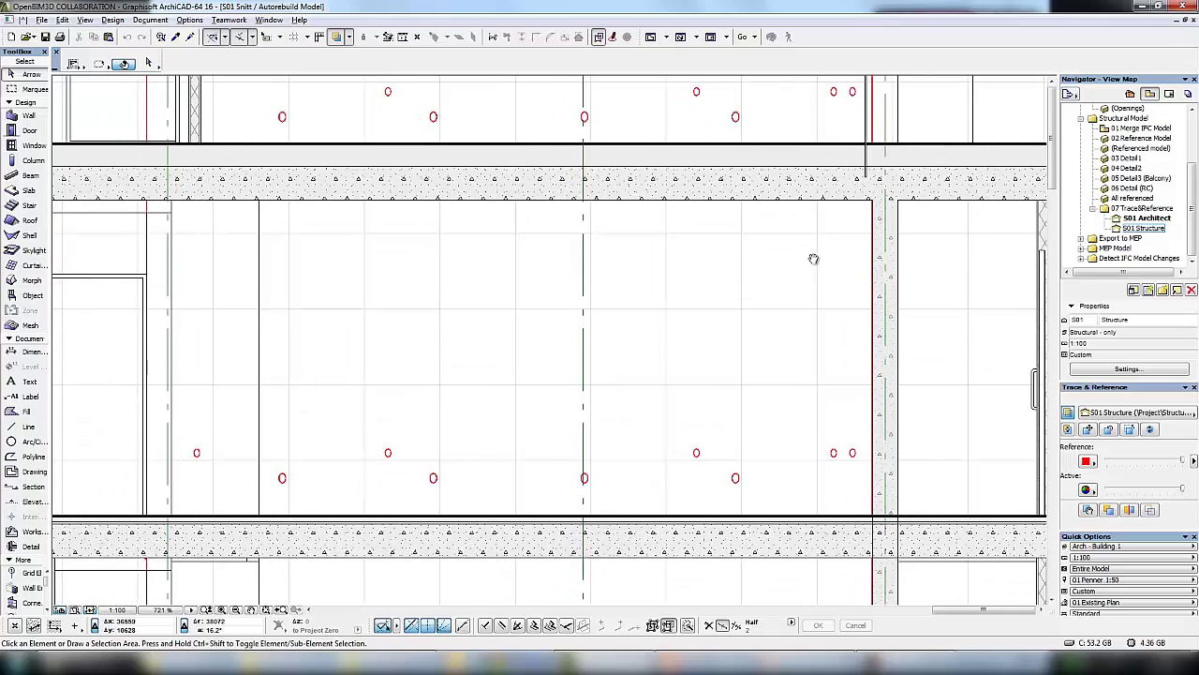
left_click(1129, 510)
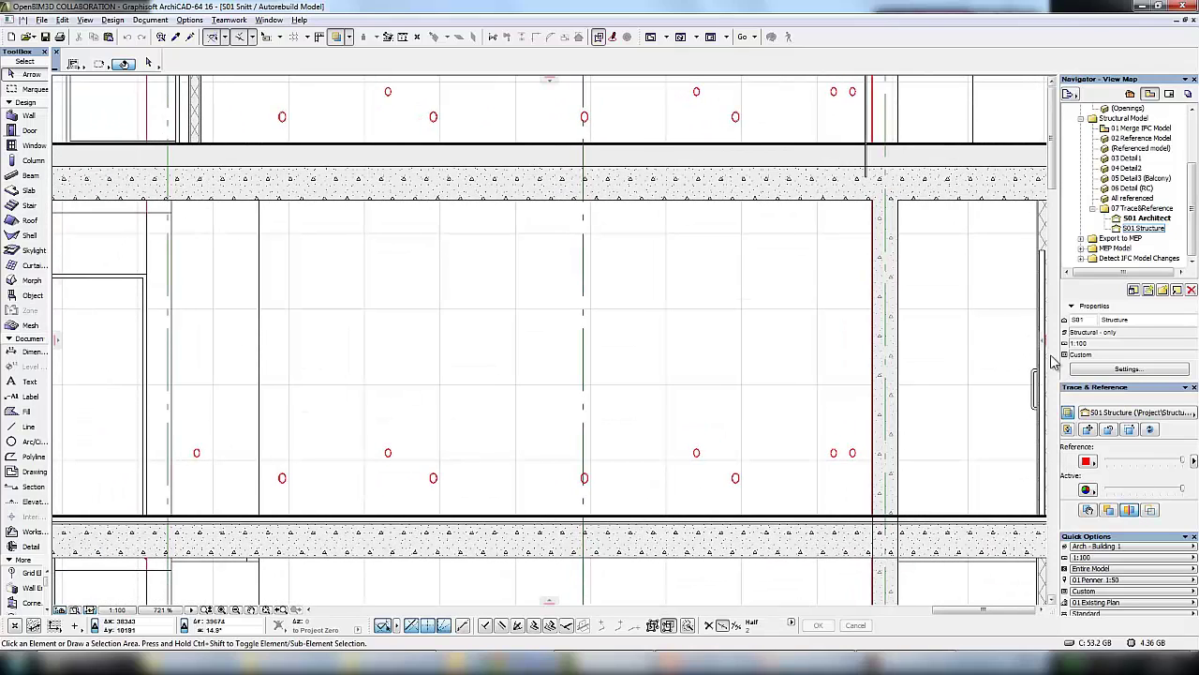
mouse_move(1038, 345)
left_mouse_down()
mouse_move(995, 343)
mouse_move(1049, 343)
mouse_move(1012, 343)
mouse_move(965, 375)
mouse_move(948, 536)
mouse_move(562, 530)
mouse_move(449, 524)
mouse_move(445, 513)
mouse_move(470, 521)
mouse_move(996, 442)
left_mouse_up()
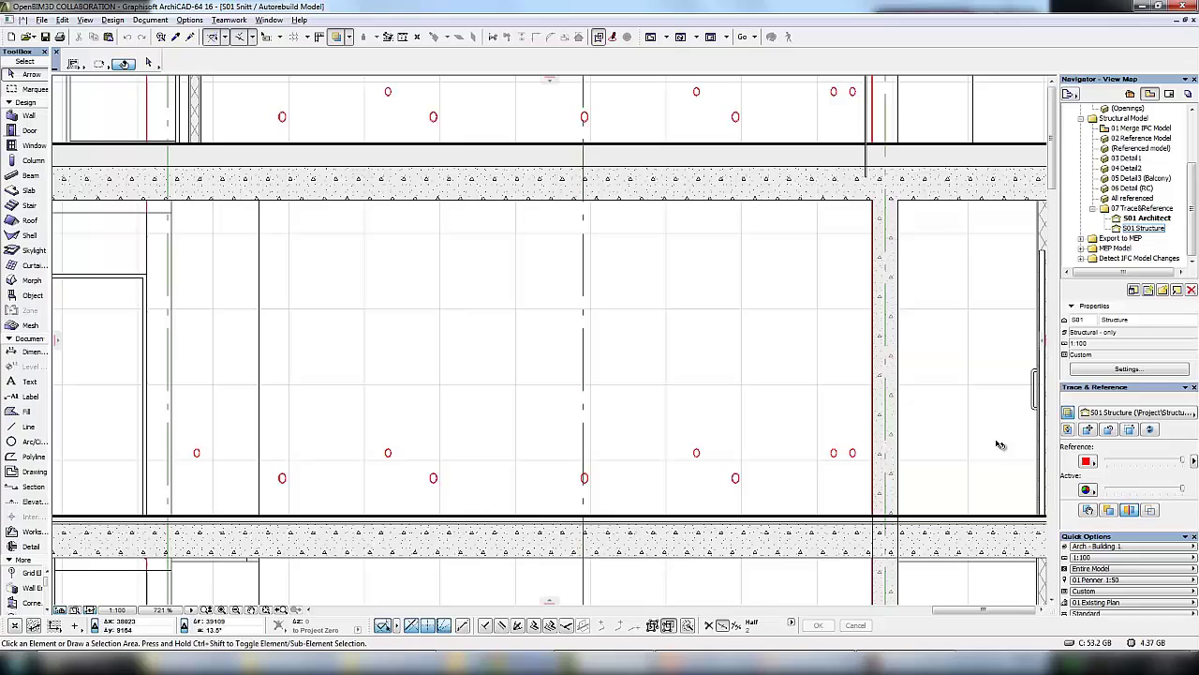
Display the full S01 Structure trace so its slabs and column overlay in red.
left_click(1111, 516)
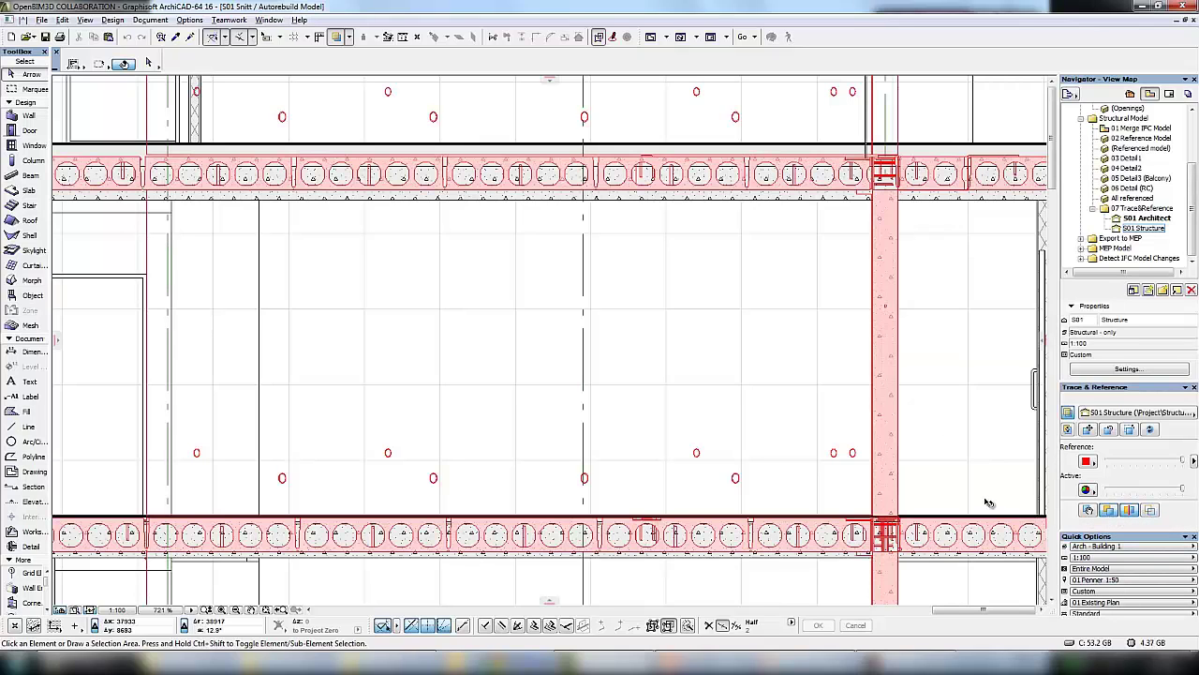